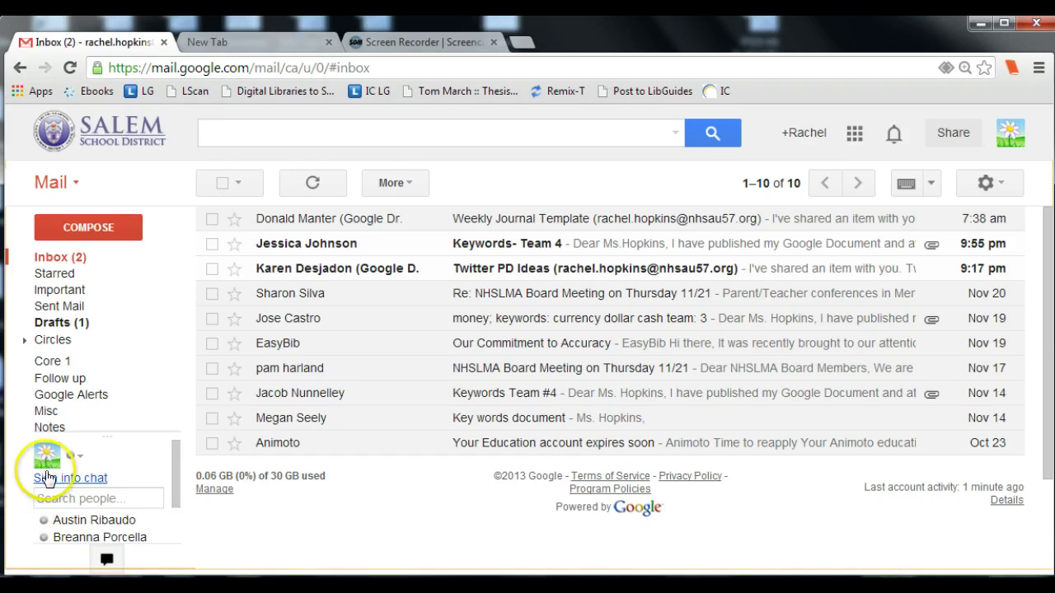
Step: Expand the sidebar label list with More and open the New Label dialog
{"action": "mouse_move", "coordinate": [28, 405]}
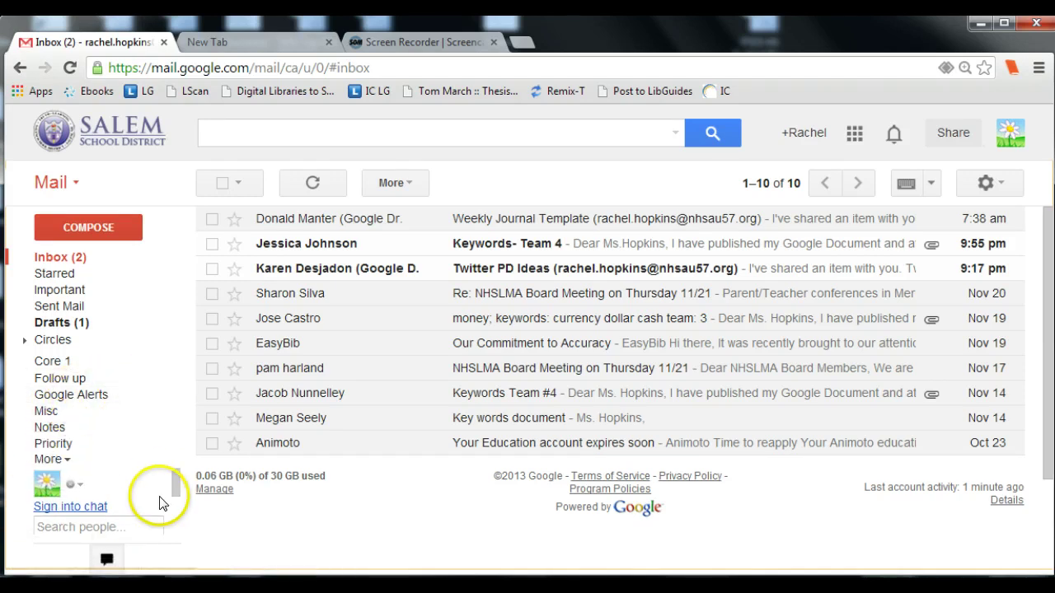
{"action": "left_click", "coordinate": [175, 484]}
{"action": "left_click_drag", "start_coordinate": [174, 485], "coordinate": [171, 490]}
{"action": "left_click", "coordinate": [51, 459]}
{"action": "left_click_drag", "start_coordinate": [176, 420], "coordinate": [175, 518]}
{"action": "left_click", "coordinate": [103, 542]}
Step: Name the new label 'Google Alerts' and create it
{"action": "left_click", "coordinate": [392, 321]}
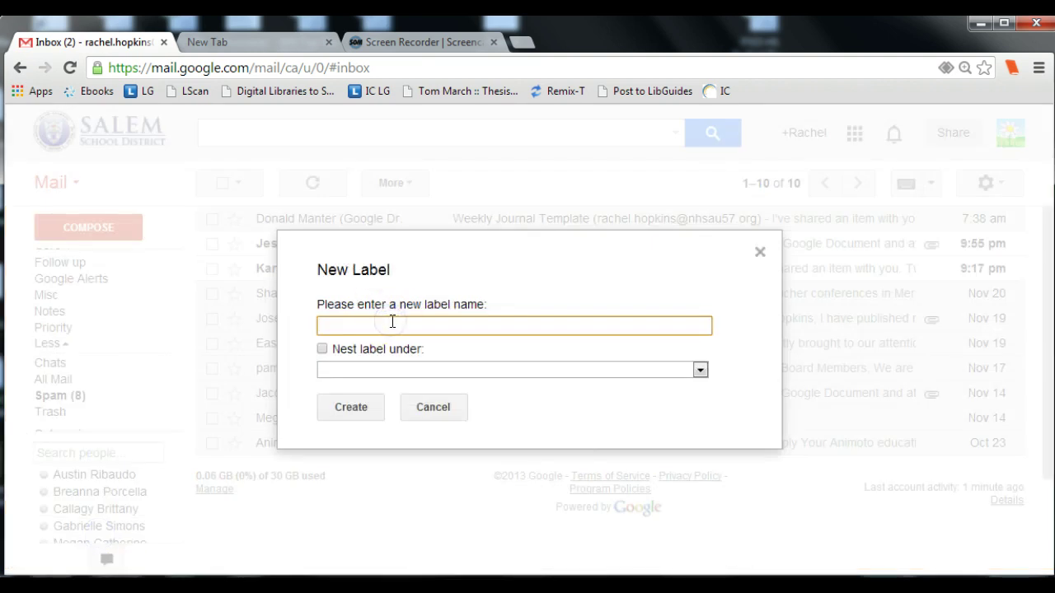
{"action": "type", "text": "Google Alerts 2"}
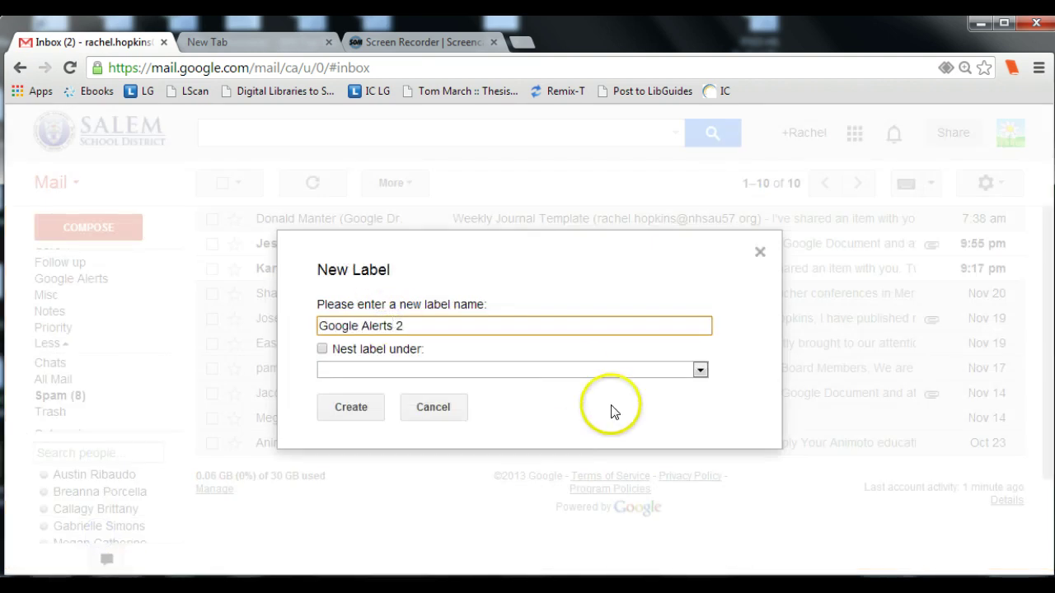
{"action": "left_click", "coordinate": [357, 407]}
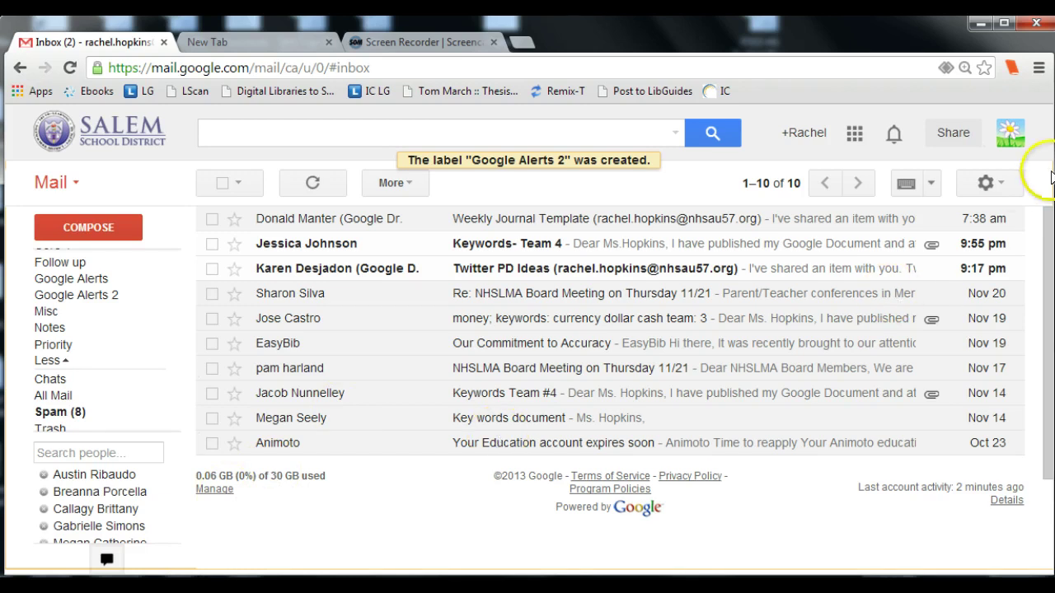
Step: Go to the Filters tab of Gmail's full Settings page
{"action": "left_click", "coordinate": [1007, 186]}
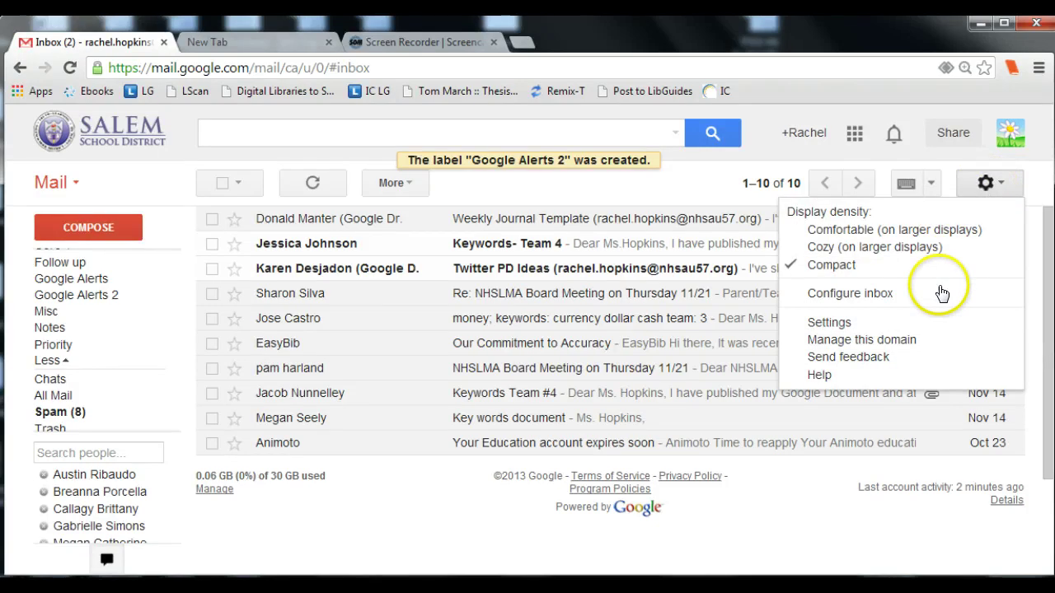
{"action": "left_click", "coordinate": [946, 324]}
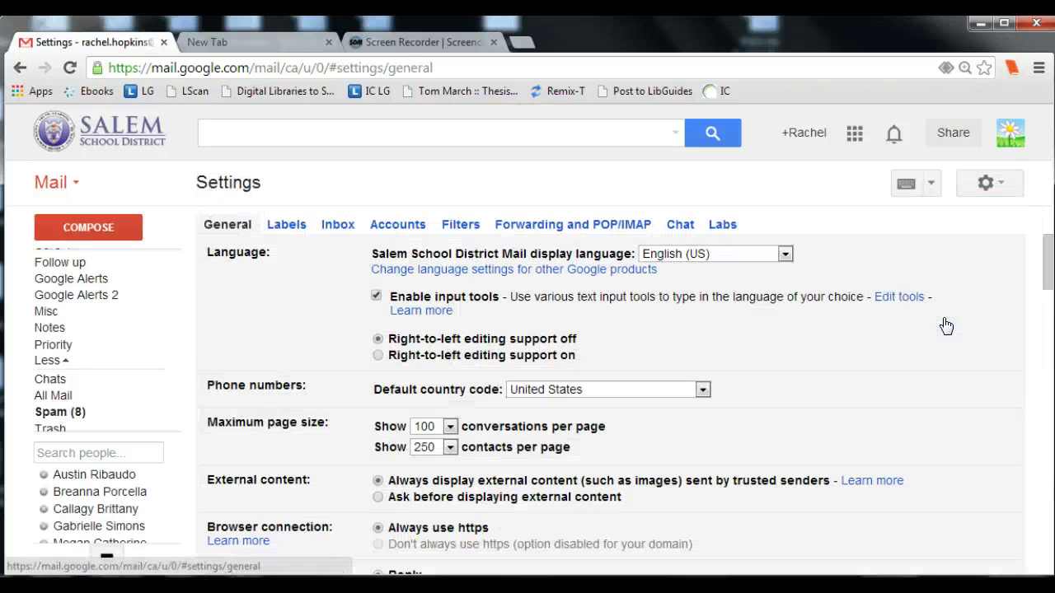
{"action": "left_click", "coordinate": [461, 222]}
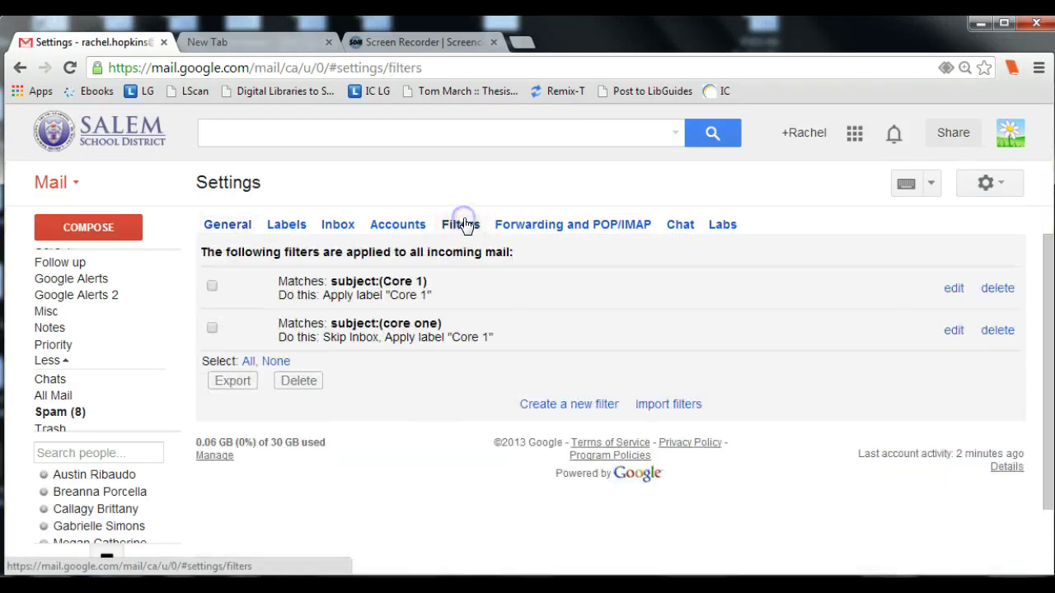
{"action": "left_click", "coordinate": [564, 404]}
{"action": "left_click", "coordinate": [352, 200]}
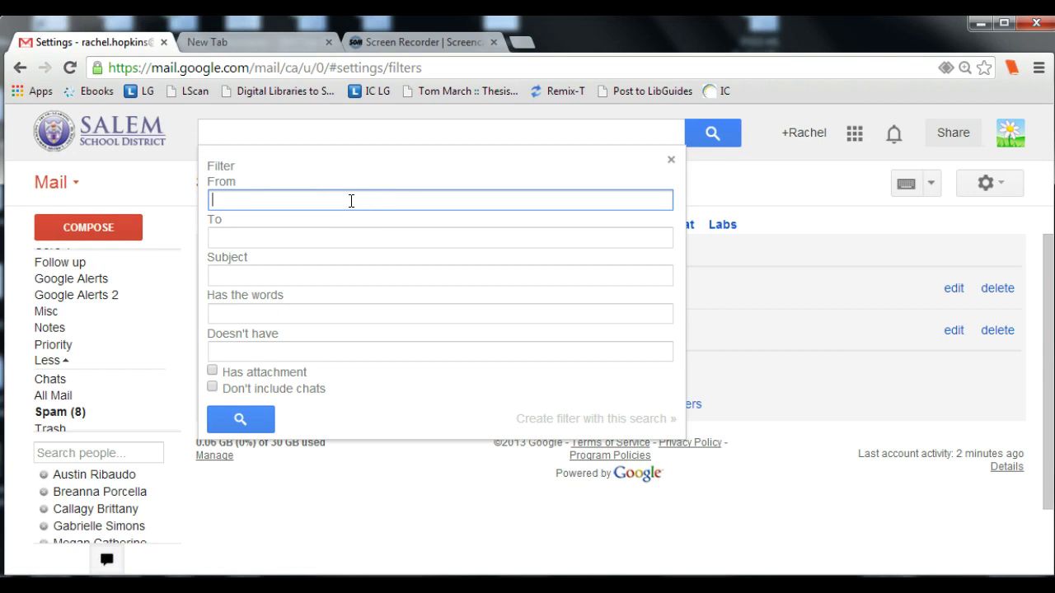
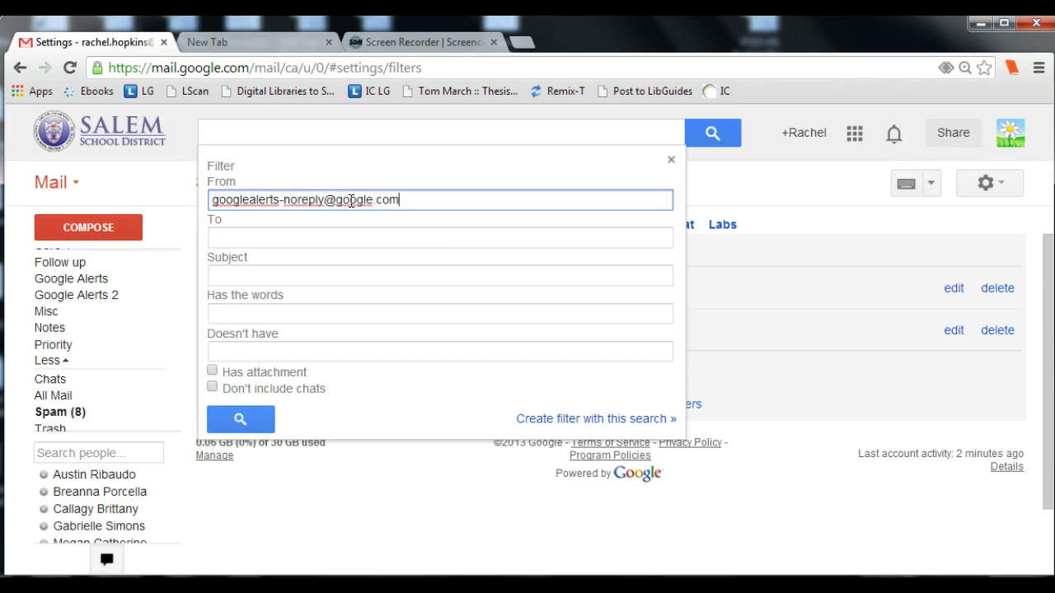
{"action": "left_click", "coordinate": [462, 205]}
{"action": "left_click", "coordinate": [569, 420]}
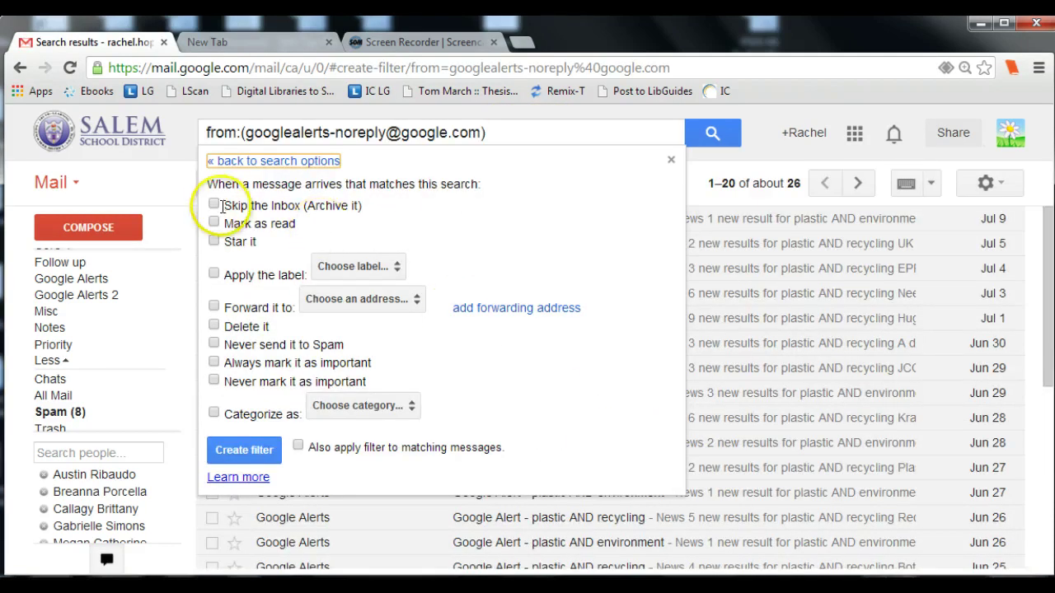
Step: Make the filter skip the Inbox and apply the Google Alerts label, then save it
{"action": "left_click", "coordinate": [217, 206]}
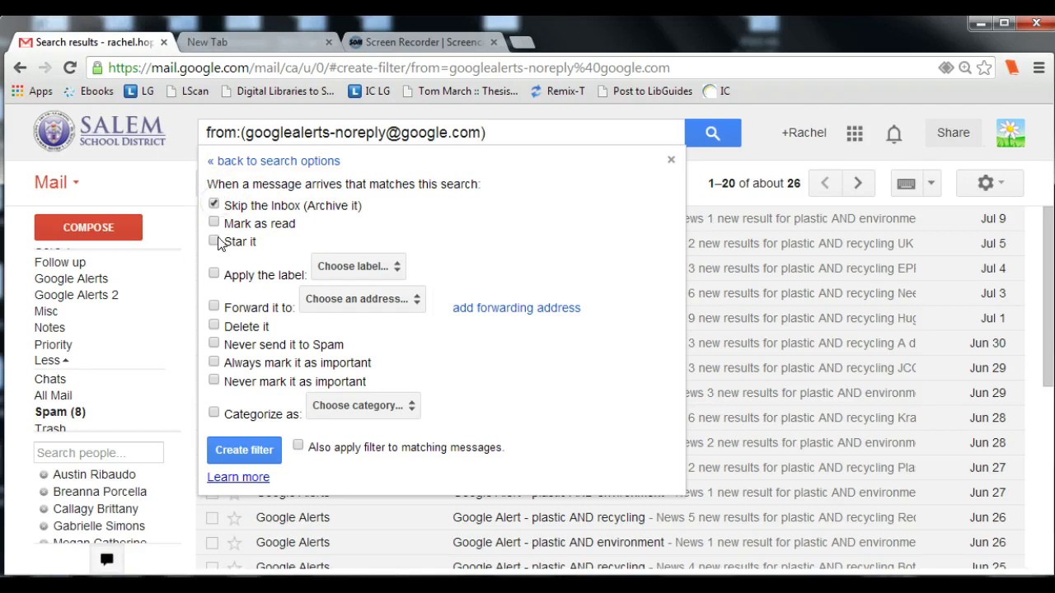
{"action": "left_click", "coordinate": [214, 272]}
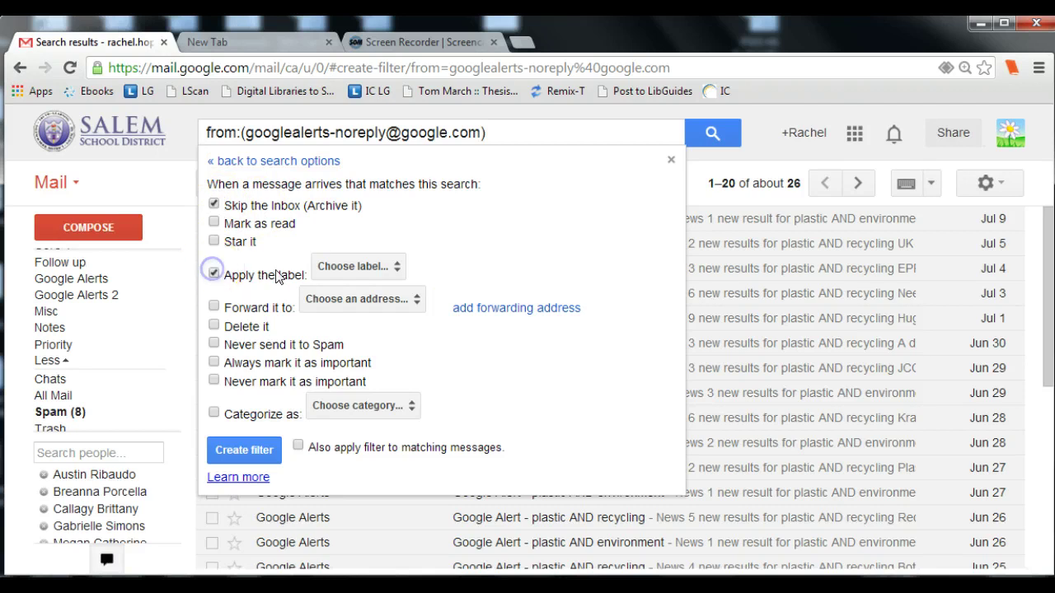
{"action": "left_click", "coordinate": [397, 268]}
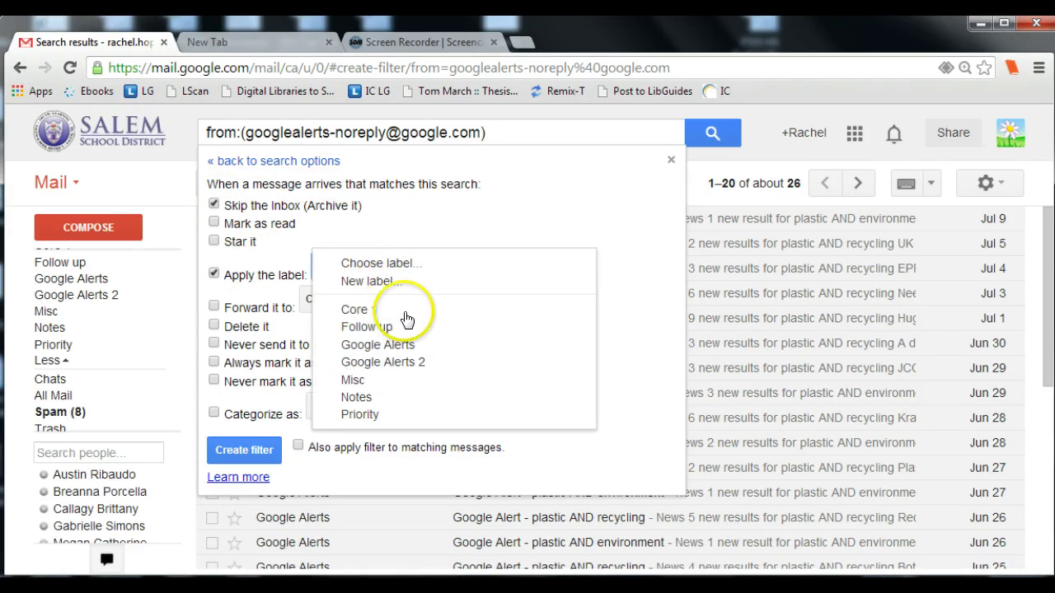
{"action": "left_click", "coordinate": [408, 345]}
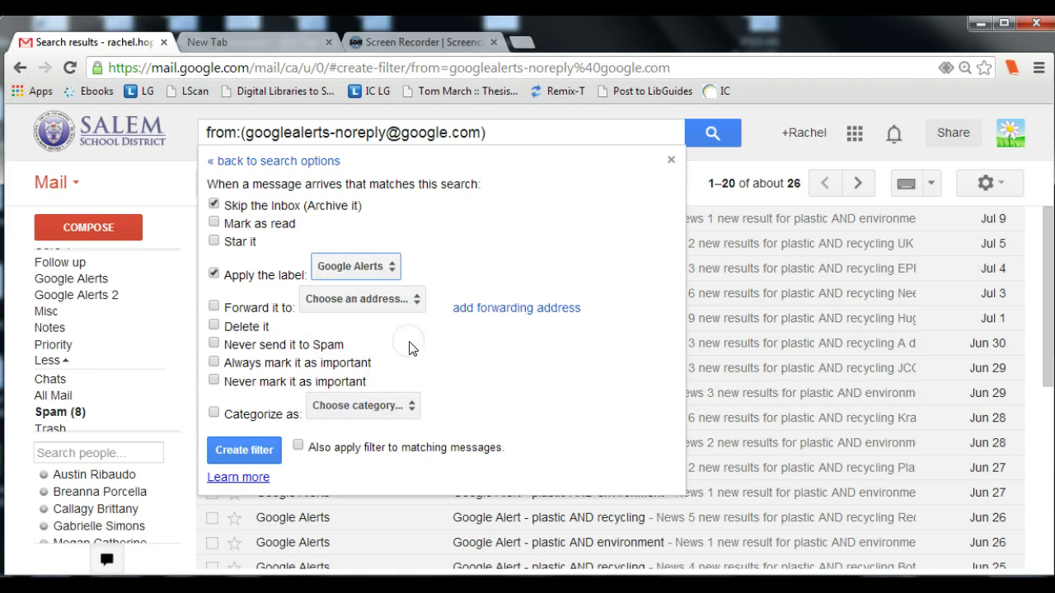
{"action": "left_click", "coordinate": [238, 438]}
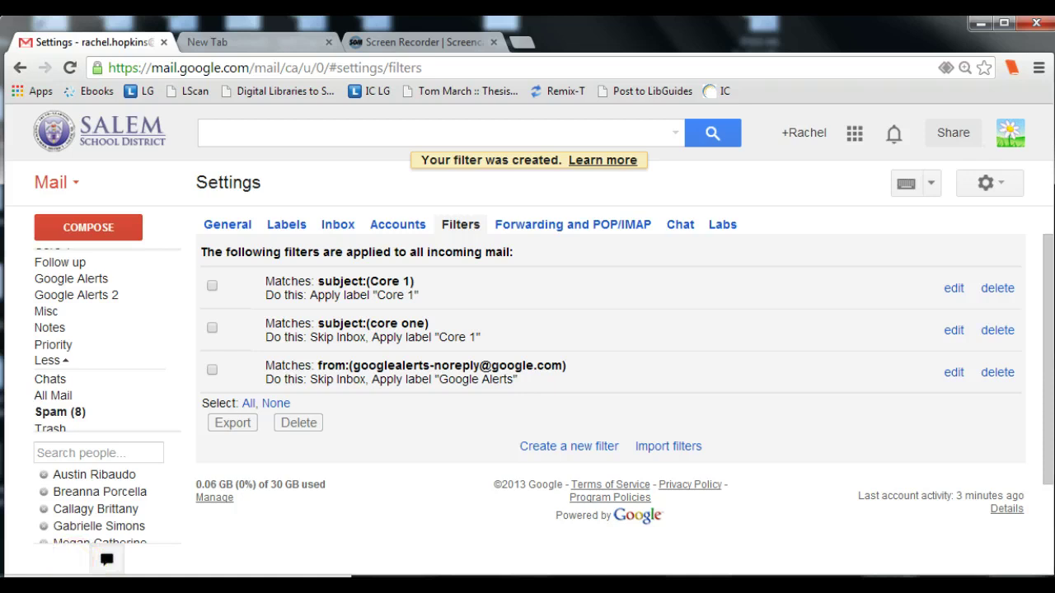
Step: In the new tab, search 'google alerts' and open the Google Alerts site
{"action": "key", "text": "ctrl+Tab"}
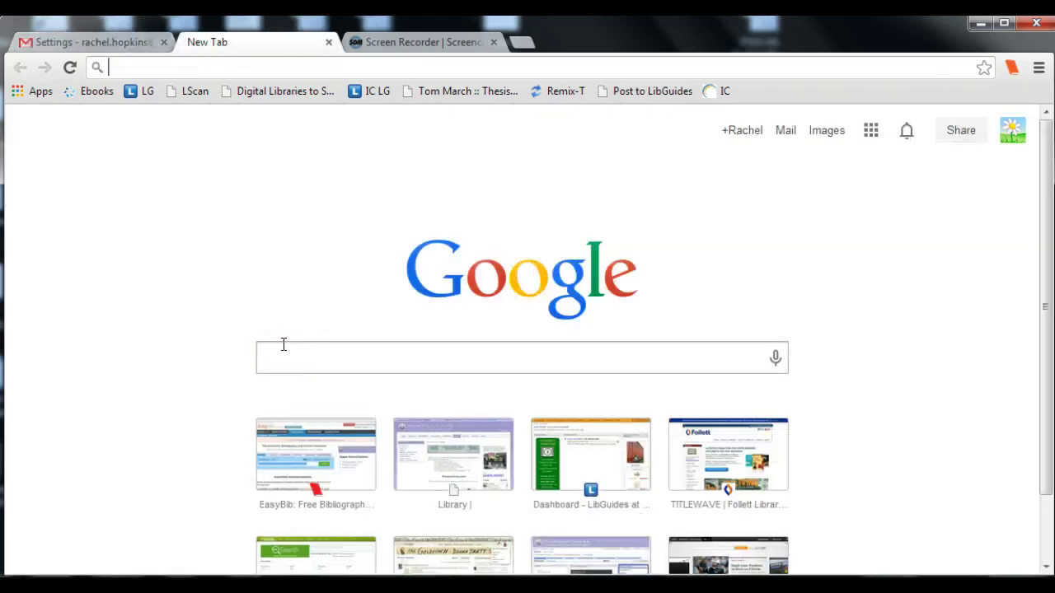
{"action": "left_click", "coordinate": [284, 344]}
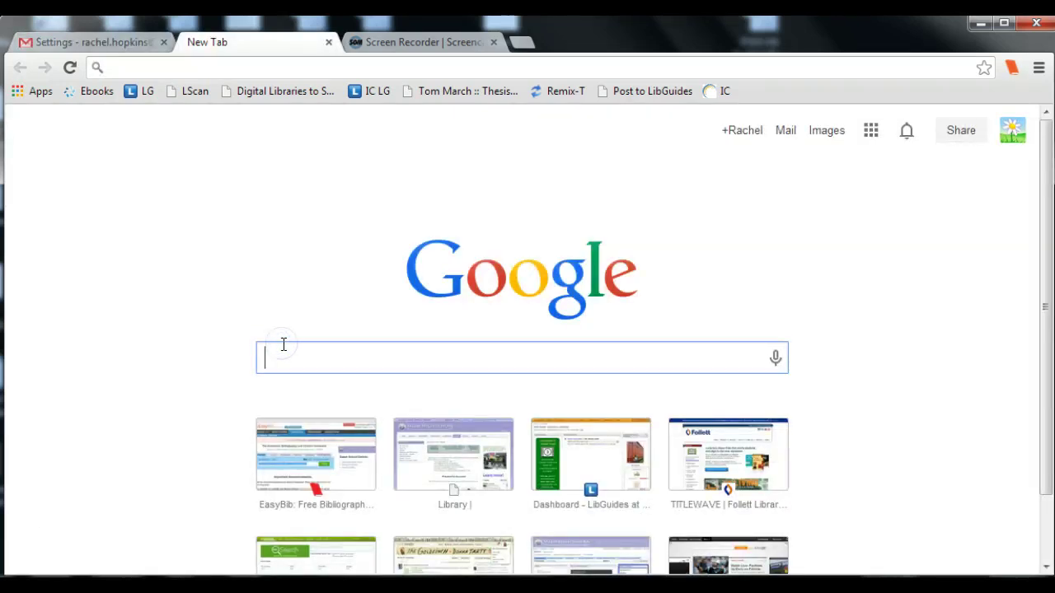
{"action": "type", "text": "google alerts"}
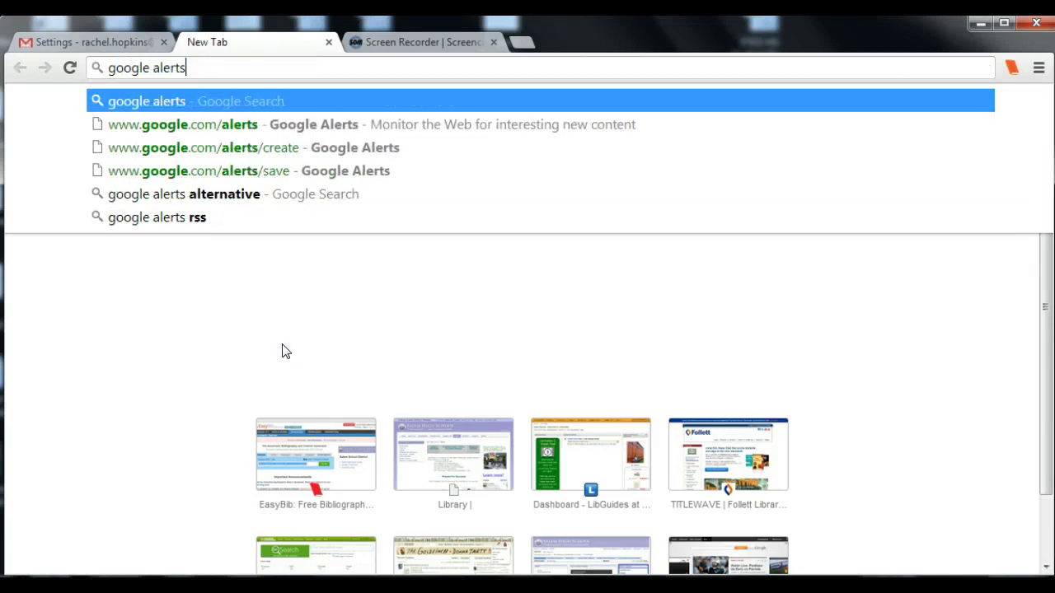
{"action": "key", "text": "Return"}
{"action": "left_click", "coordinate": [250, 260]}
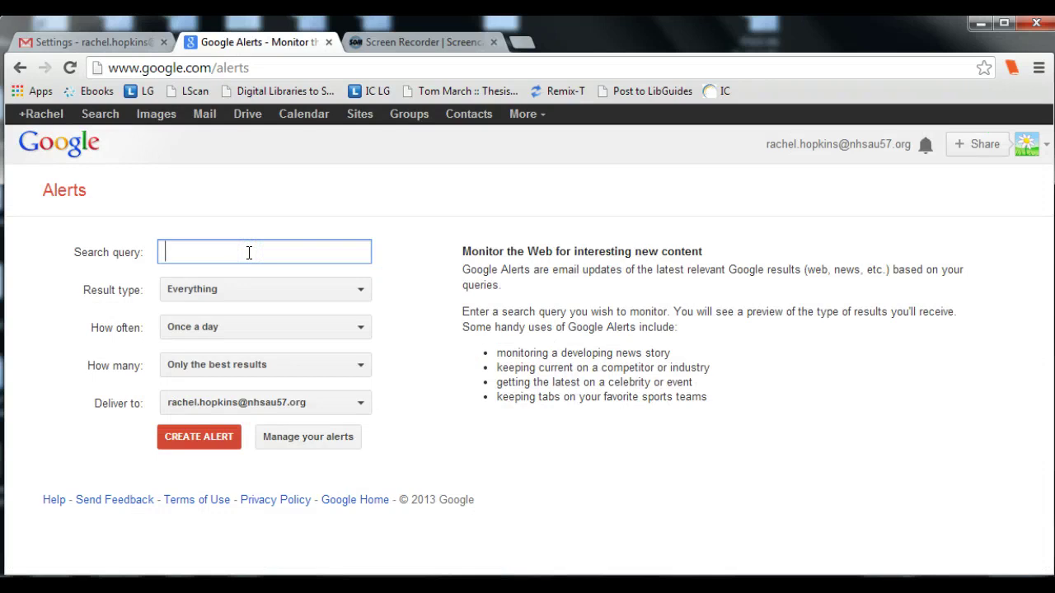
Step: Create a once-a-day News alert for 'alternative transportation' with all results, then open a new tab
{"action": "type", "text": "alt"}
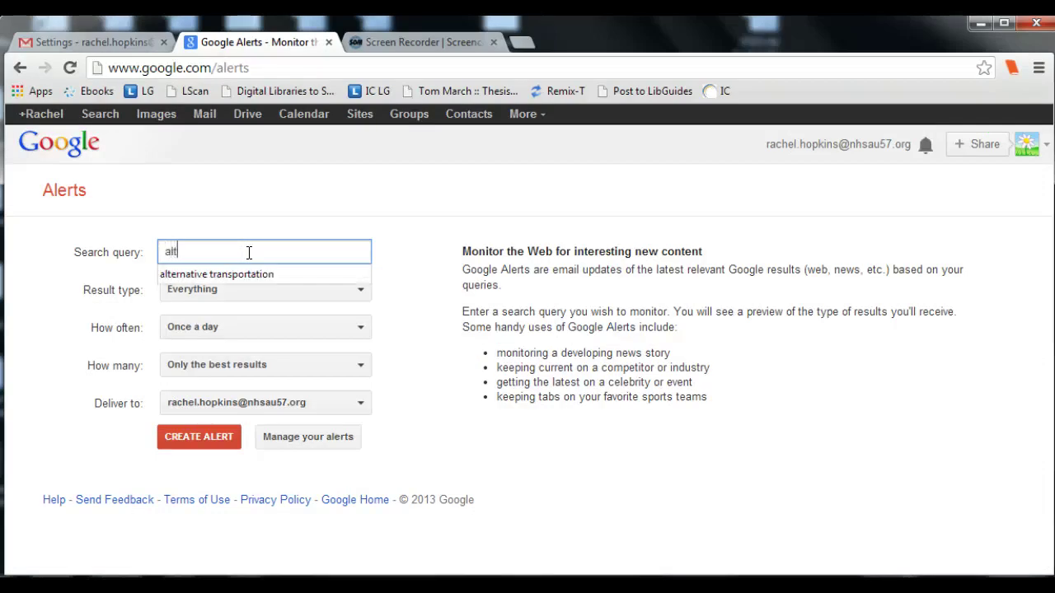
{"action": "type", "text": "ernative transportation"}
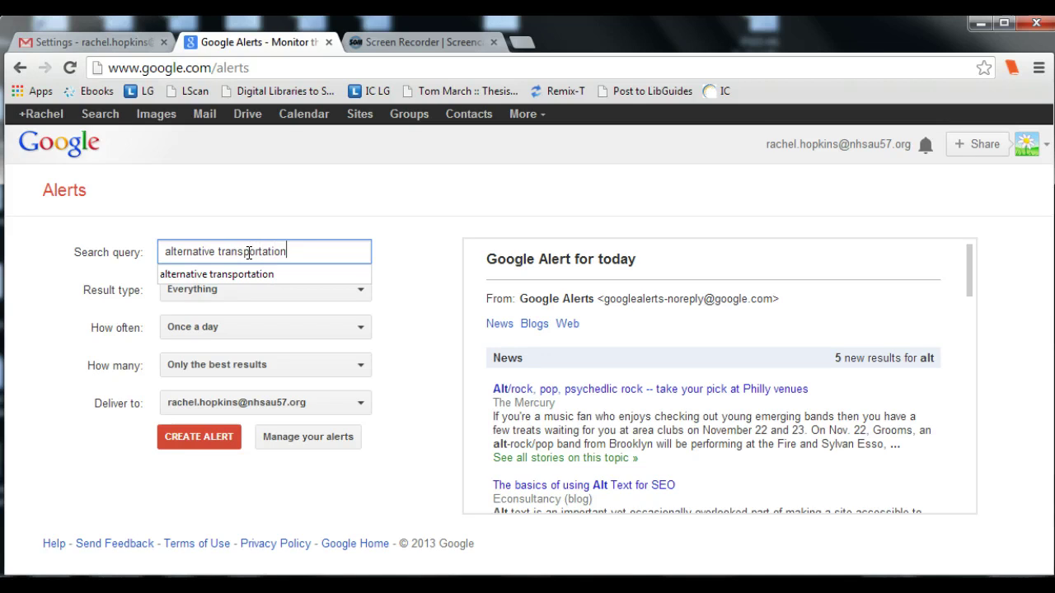
{"action": "left_click", "coordinate": [412, 255]}
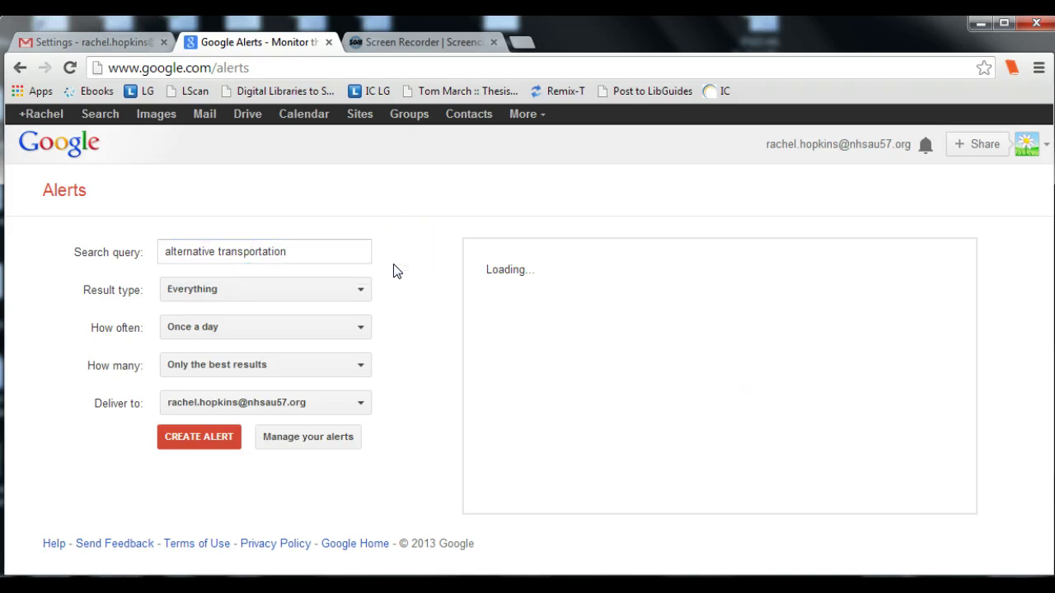
{"action": "left_click", "coordinate": [358, 293]}
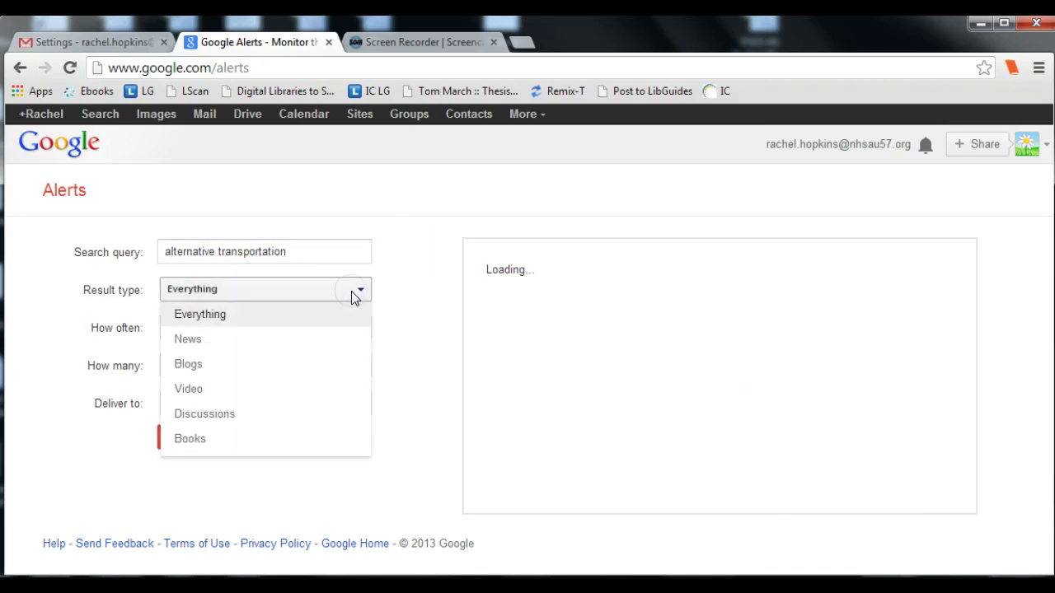
{"action": "left_click", "coordinate": [212, 342]}
{"action": "left_click", "coordinate": [211, 330]}
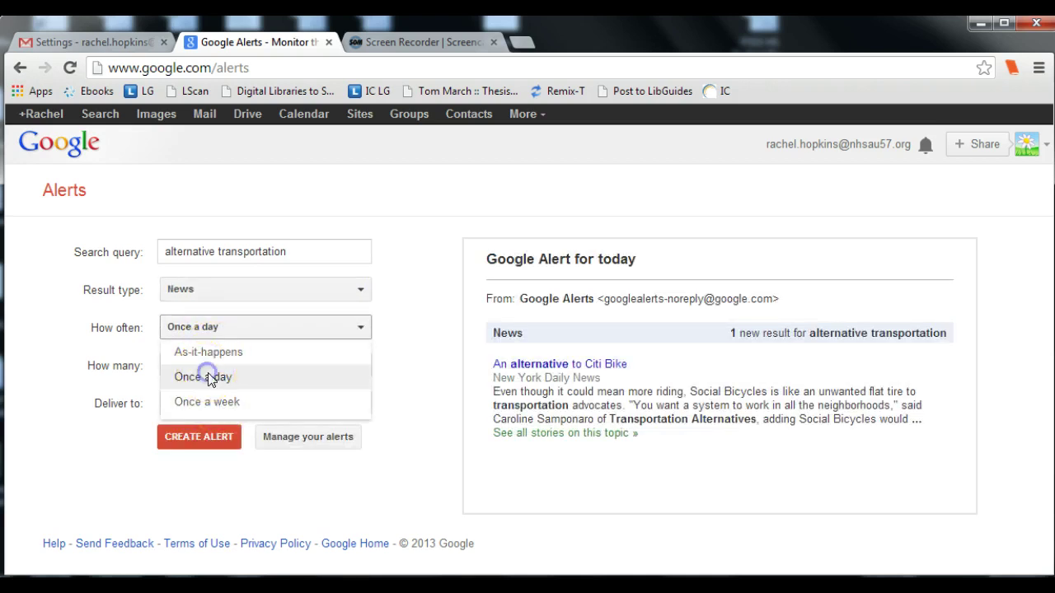
{"action": "left_click", "coordinate": [208, 376]}
{"action": "left_click", "coordinate": [216, 365]}
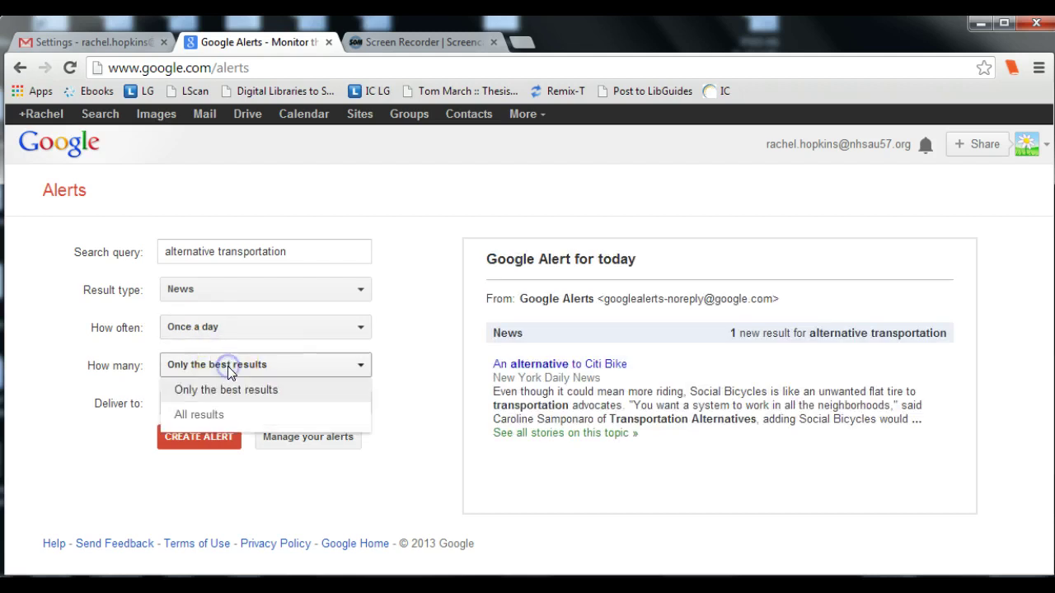
{"action": "left_click", "coordinate": [228, 417]}
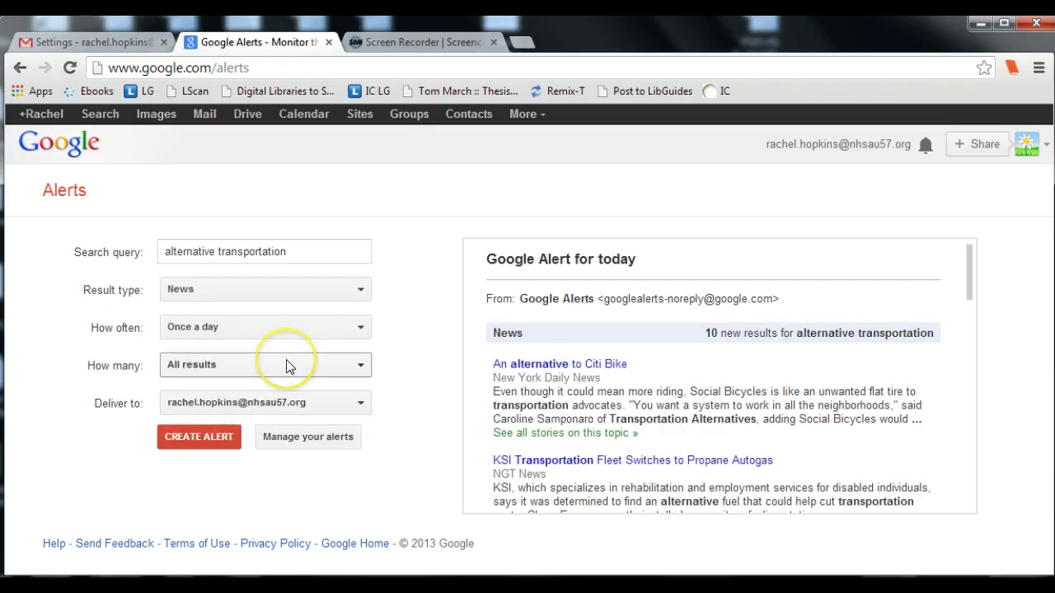
{"action": "left_click", "coordinate": [208, 435]}
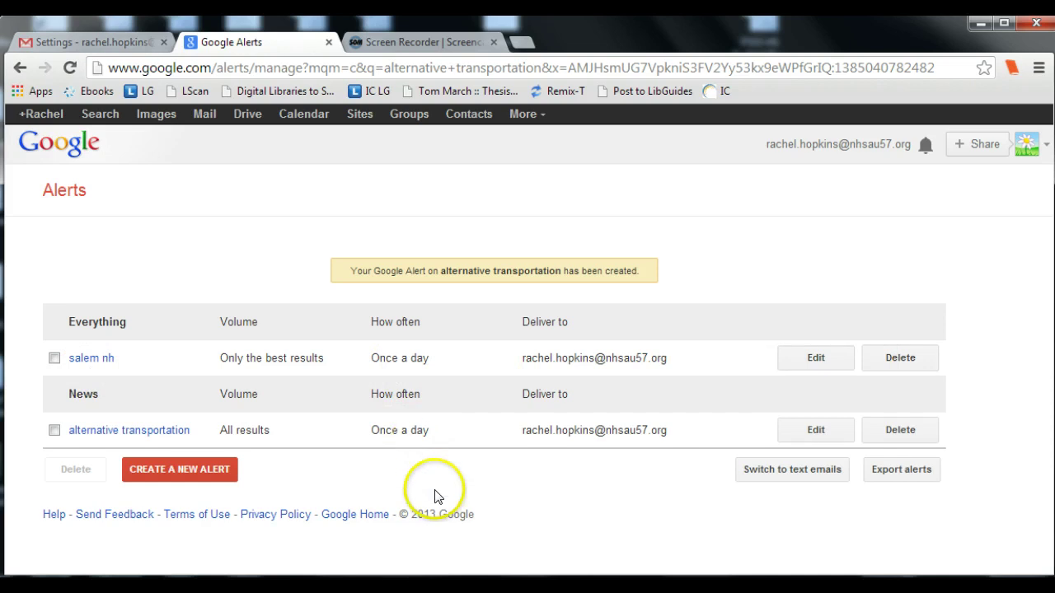
{"action": "left_click", "coordinate": [522, 42]}
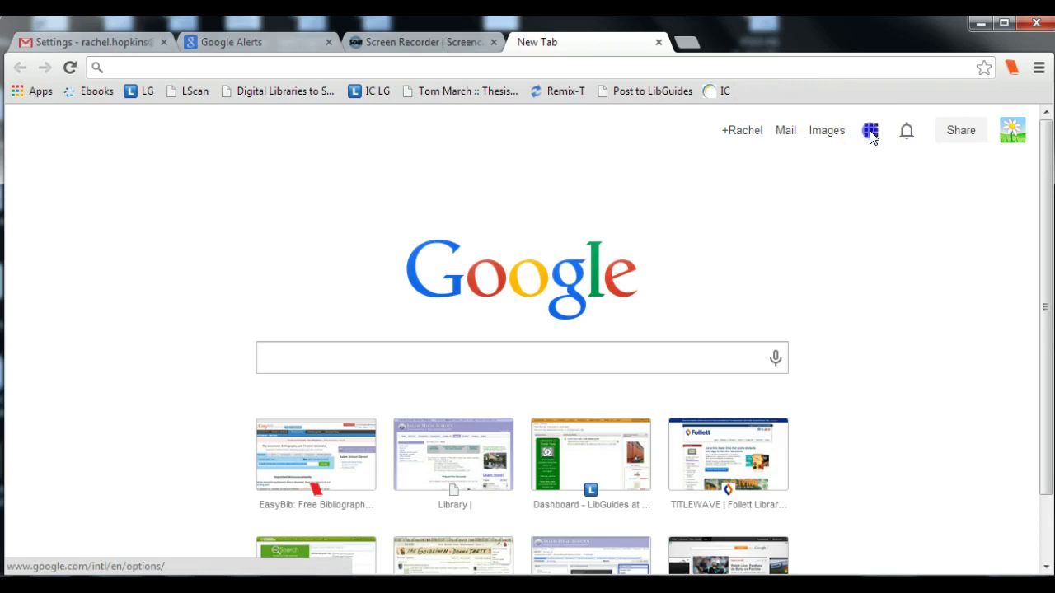
Step: Open Gmail from the apps grid, view the Google Alerts label, then return to the Inbox
{"action": "left_click", "coordinate": [871, 133]}
{"action": "left_click", "coordinate": [964, 235]}
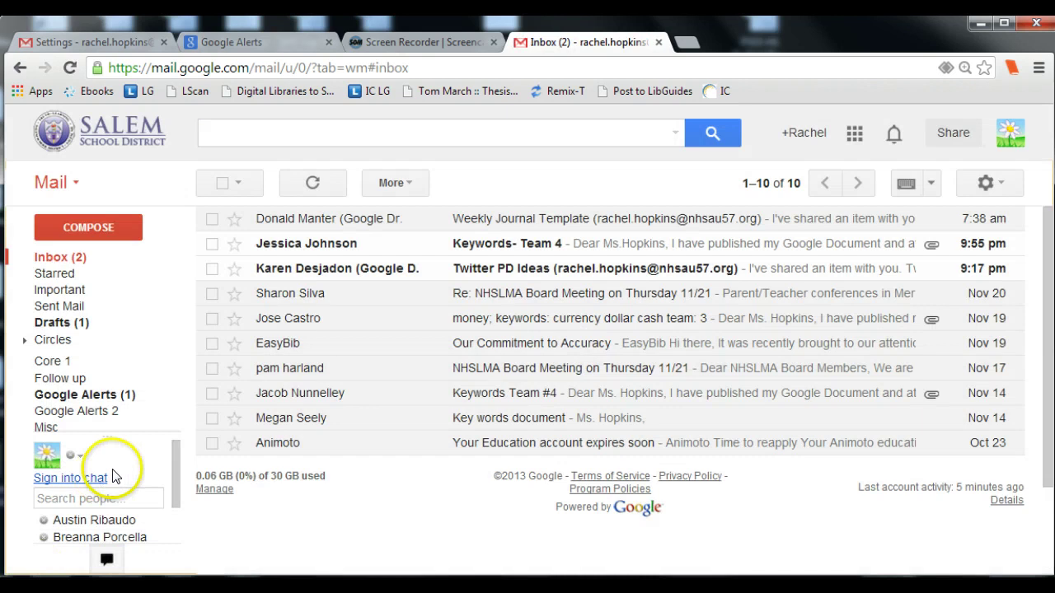
{"action": "mouse_move", "coordinate": [154, 384]}
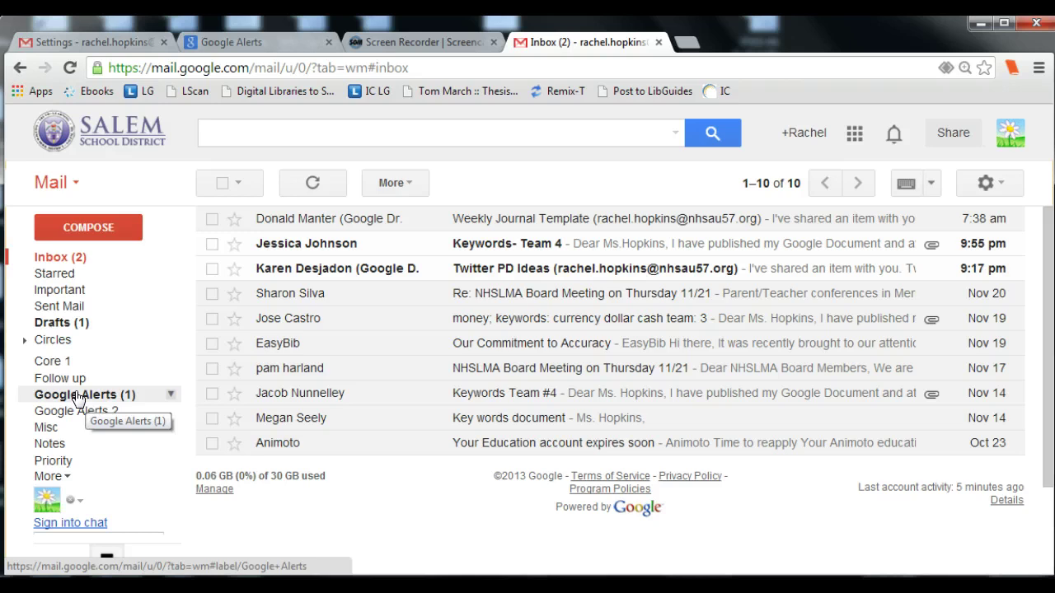
{"action": "left_click", "coordinate": [79, 399]}
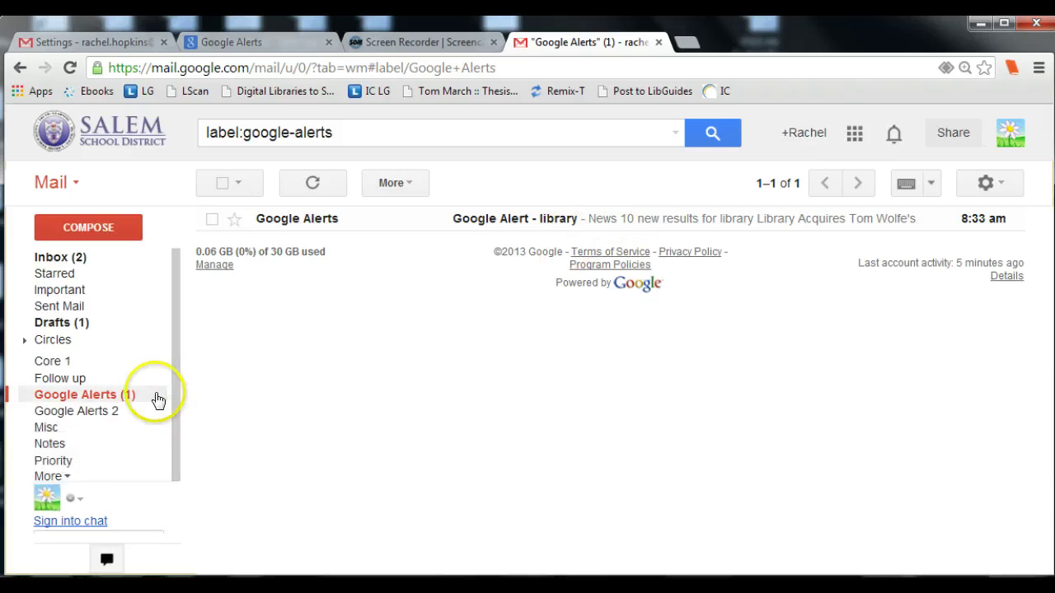
{"action": "left_click", "coordinate": [66, 258]}
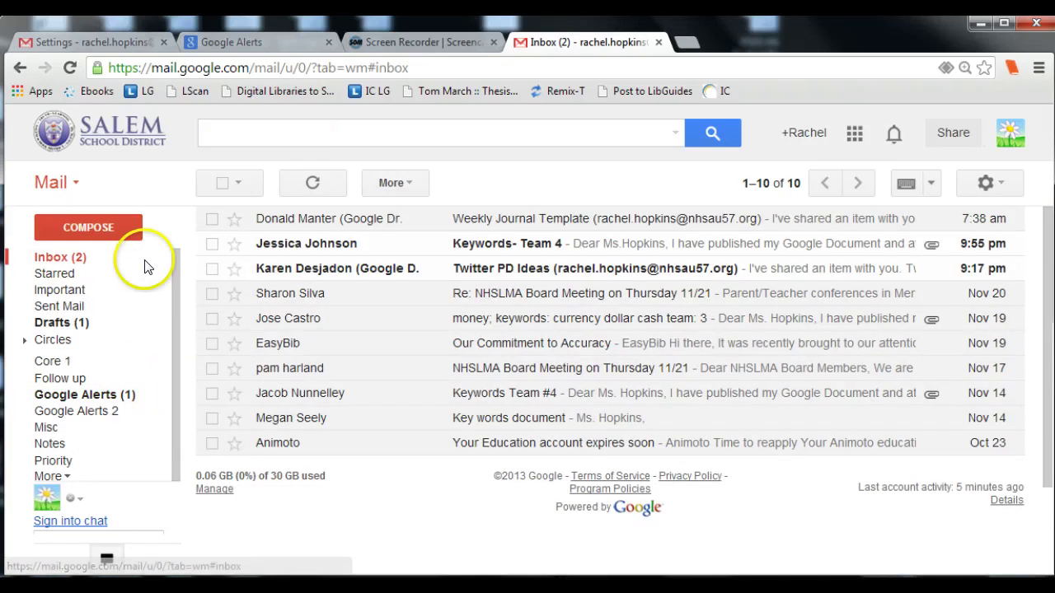